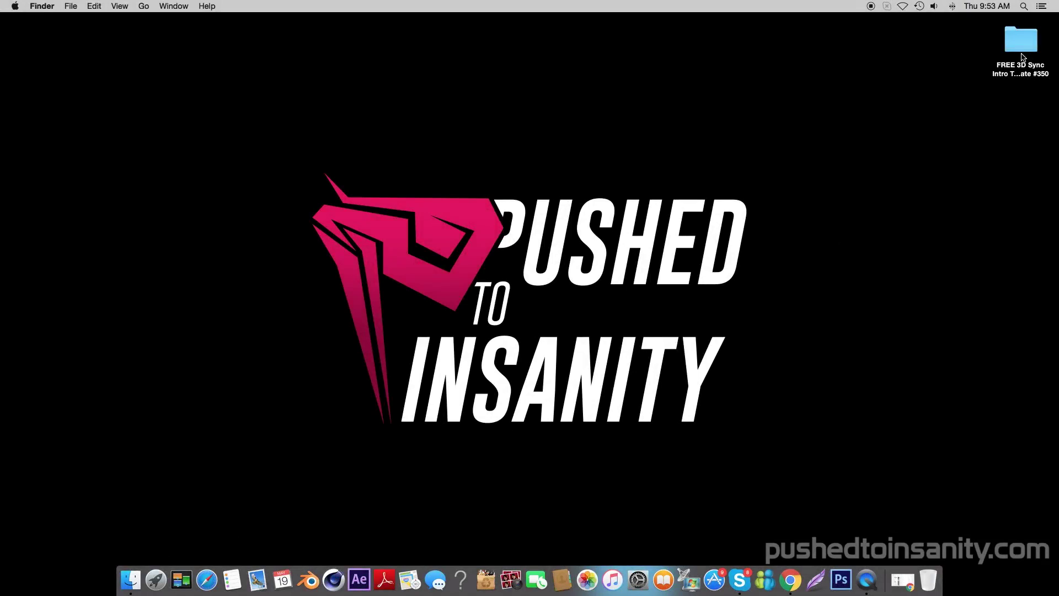
Open 'FREE COLORFUL BLENDER TEMPLATE BY BLOCKARTS.blend' from its Finder folder in Blender, then close the folder window.
{"action": "left_click_drag", "start_coordinate": [1021, 57], "coordinate": [456, 172]}
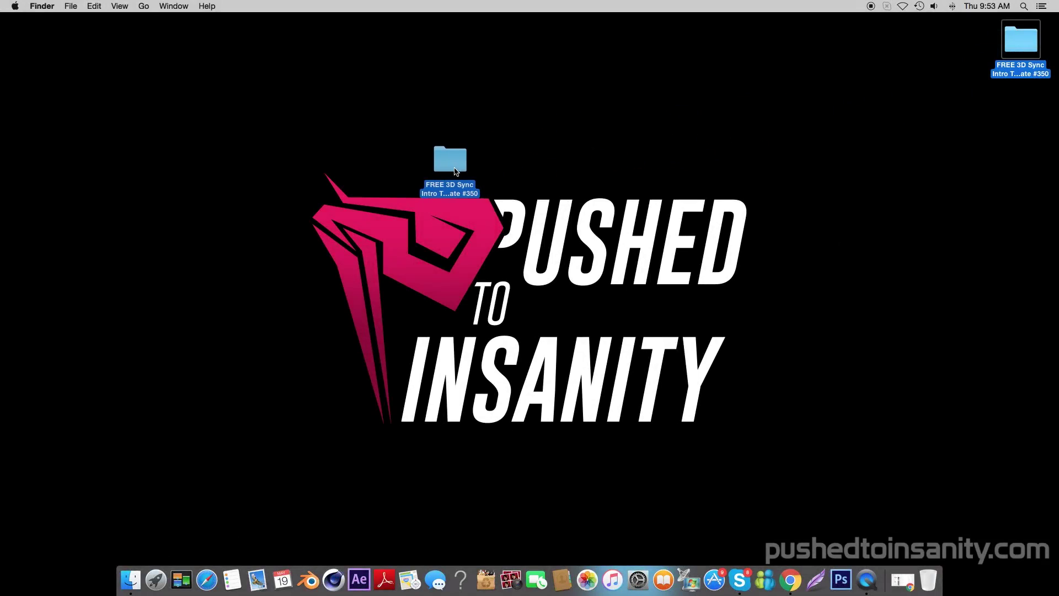
{"action": "double_click", "coordinate": [456, 172]}
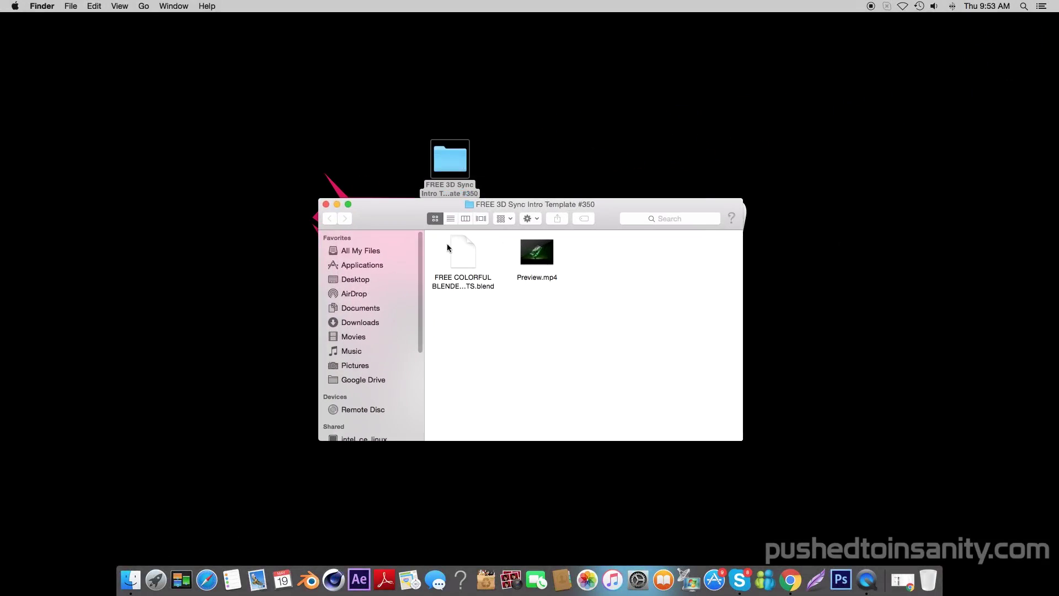
{"action": "left_click", "coordinate": [458, 259]}
{"action": "double_click", "coordinate": [462, 255]}
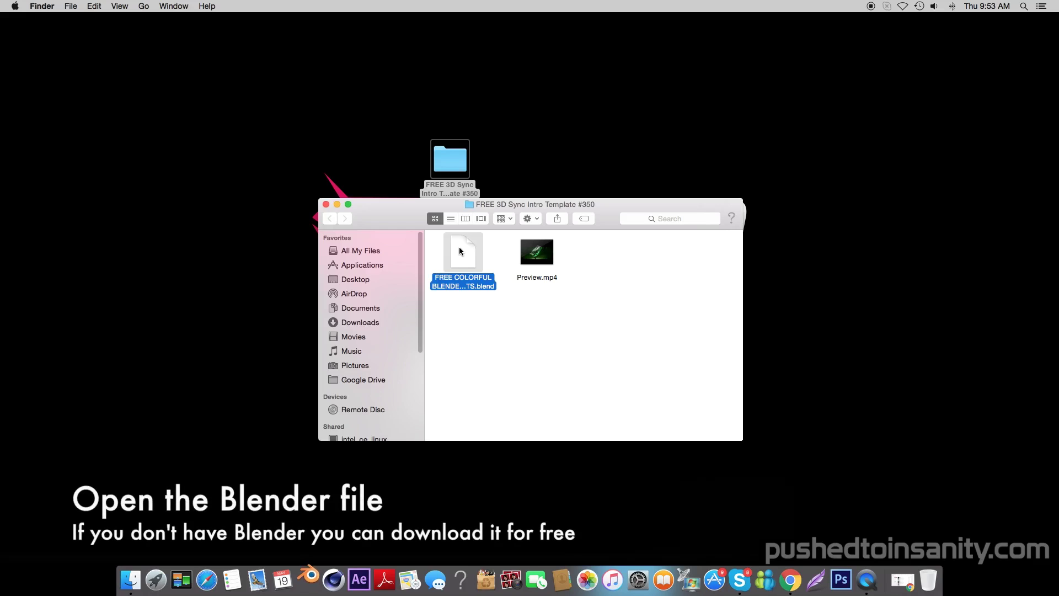
{"action": "left_click", "coordinate": [328, 205]}
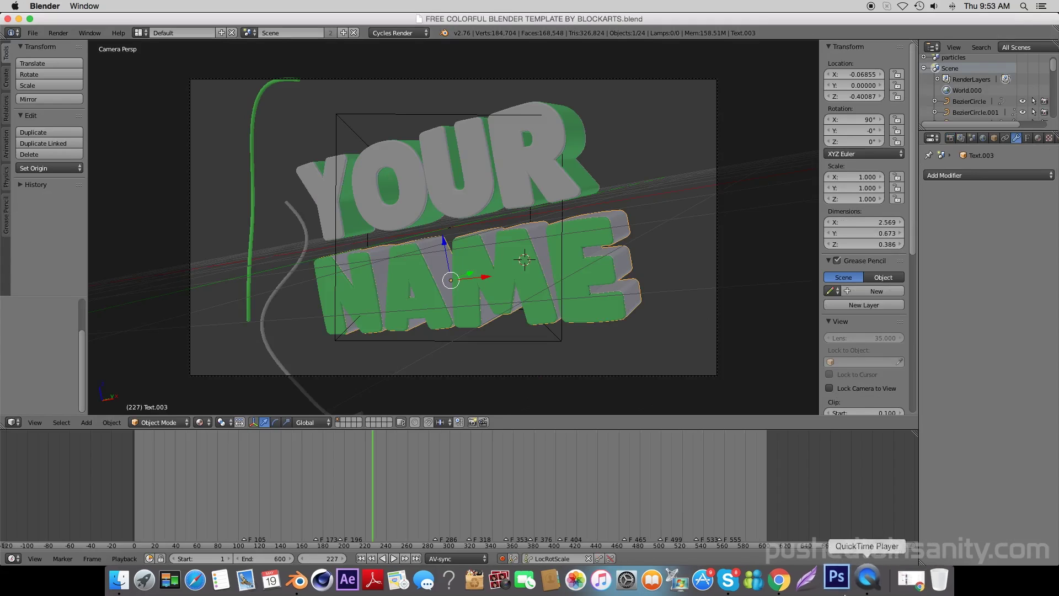
Scrub the timeline back to frame 107, where the full YOUR NAME title is visible.
{"action": "mouse_move", "coordinate": [160, 491]}
{"action": "left_mouse_down"}
{"action": "mouse_move", "coordinate": [692, 491]}
{"action": "mouse_move", "coordinate": [244, 490]}
{"action": "left_mouse_up"}
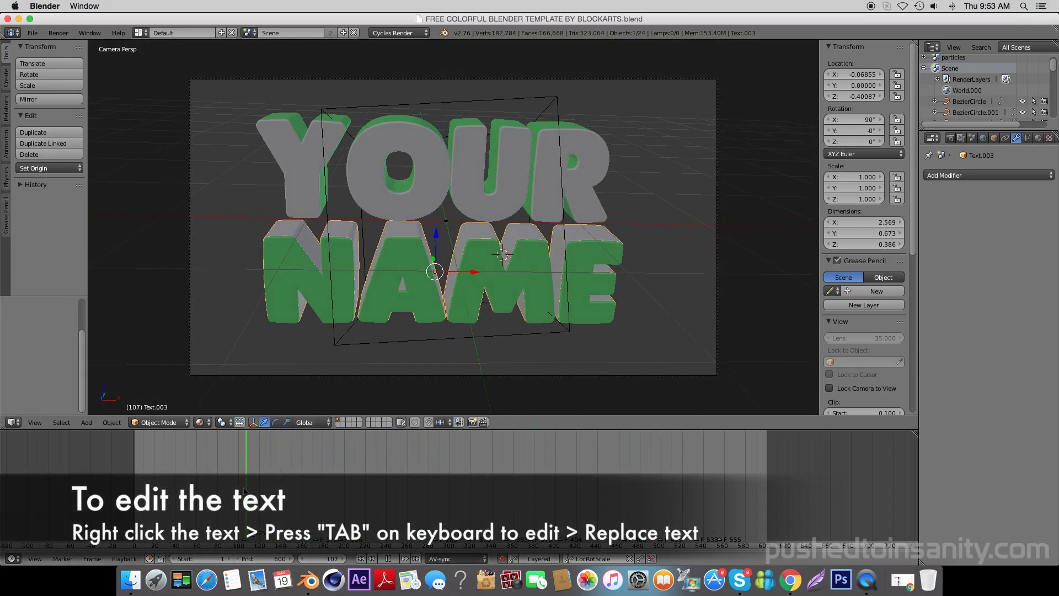
Replace the grey top-line text YOUR with PUSHED.
{"action": "right_click", "coordinate": [462, 175]}
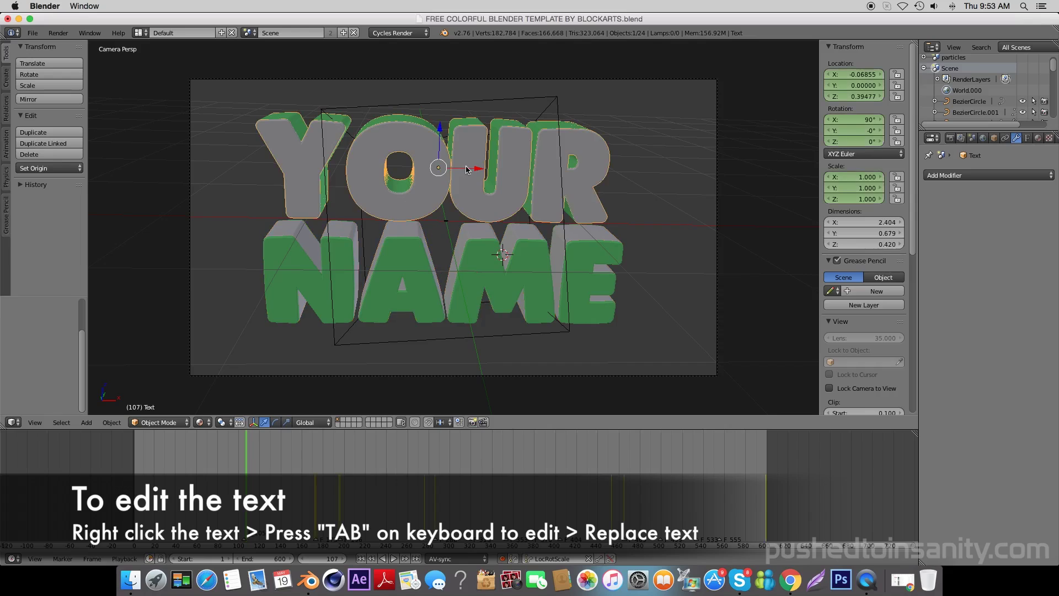
{"action": "key", "text": "Tab"}
{"action": "key", "text": "shift+Left"}
{"action": "key", "text": "shift+Left"}
{"action": "key", "text": "shift+Left"}
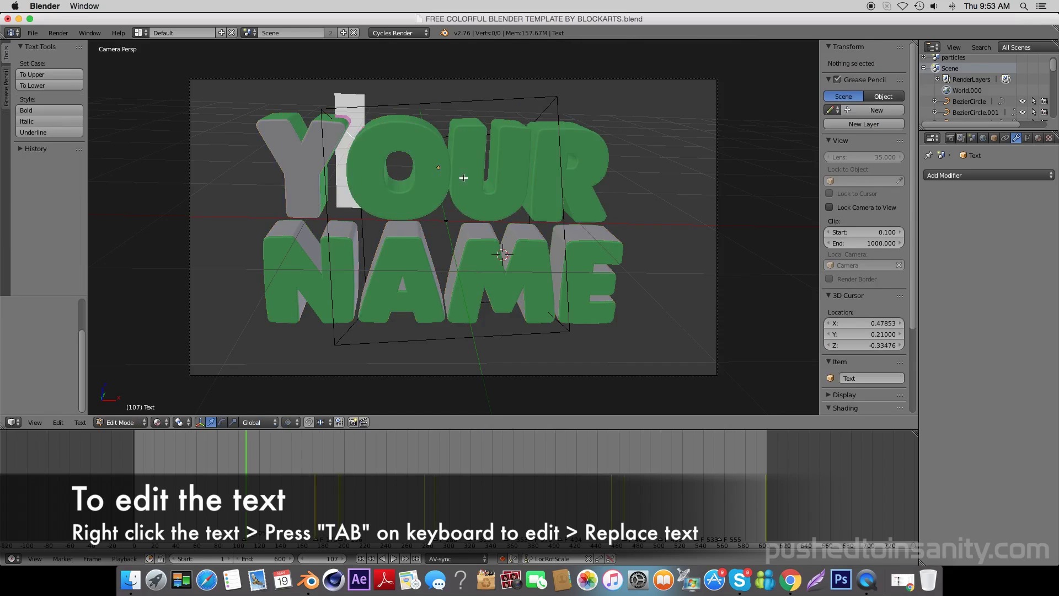
{"action": "key", "text": "shift+Left"}
{"action": "type", "text": "PUSHED"}
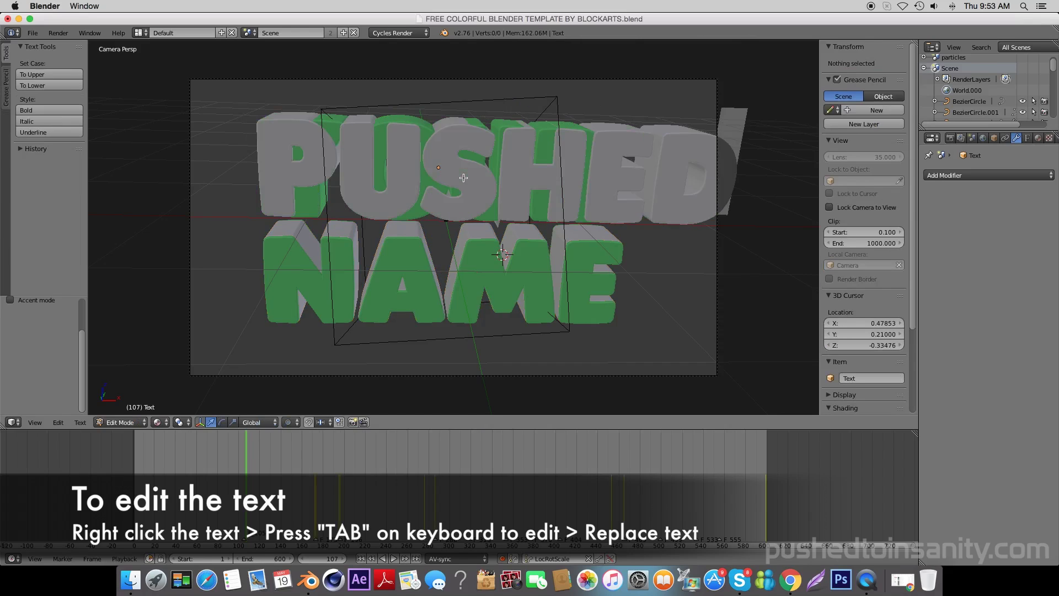
{"action": "key", "text": "Tab"}
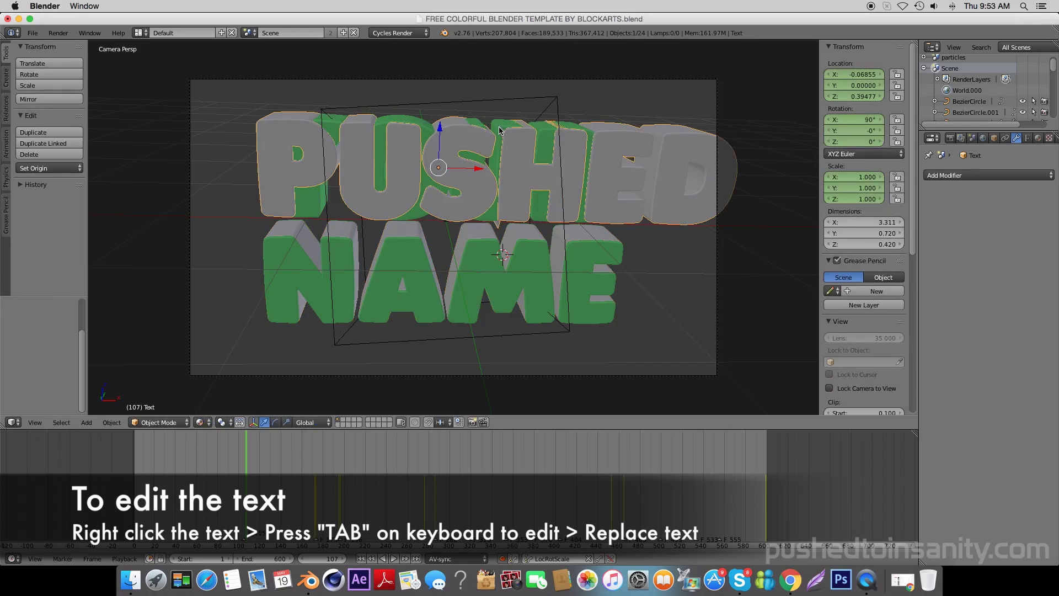
Change the green top-line text layer to PUSHED as well.
{"action": "right_click", "coordinate": [499, 130]}
{"action": "key", "text": "Tab"}
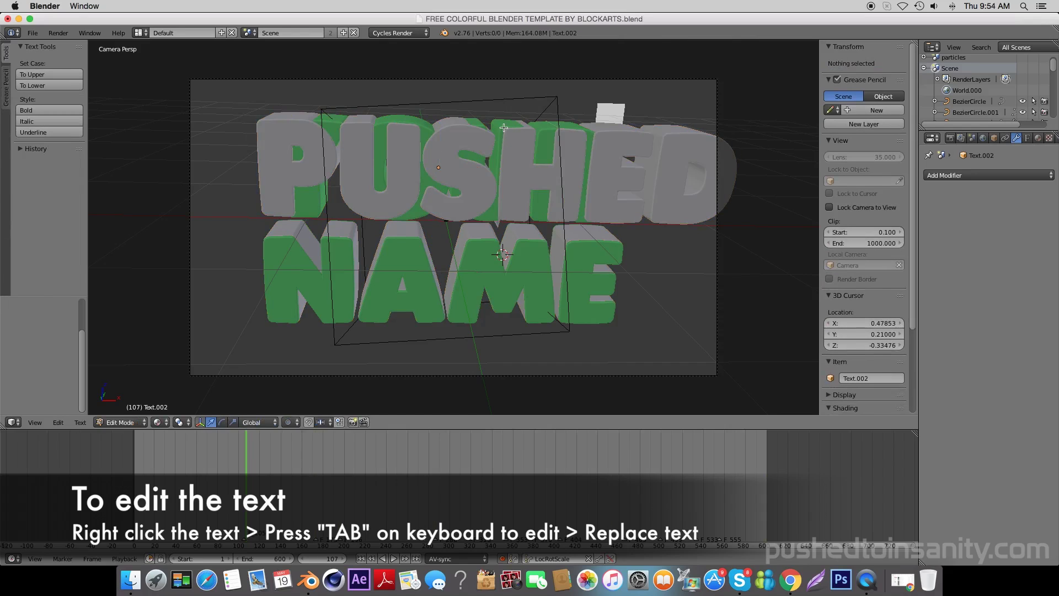
{"action": "key", "text": "BackSpace"}
{"action": "key", "text": "BackSpace"}
{"action": "key", "text": "BackSpace"}
{"action": "key", "text": "BackSpace"}
{"action": "type", "text": "P"}
{"action": "key", "text": "BackSpace"}
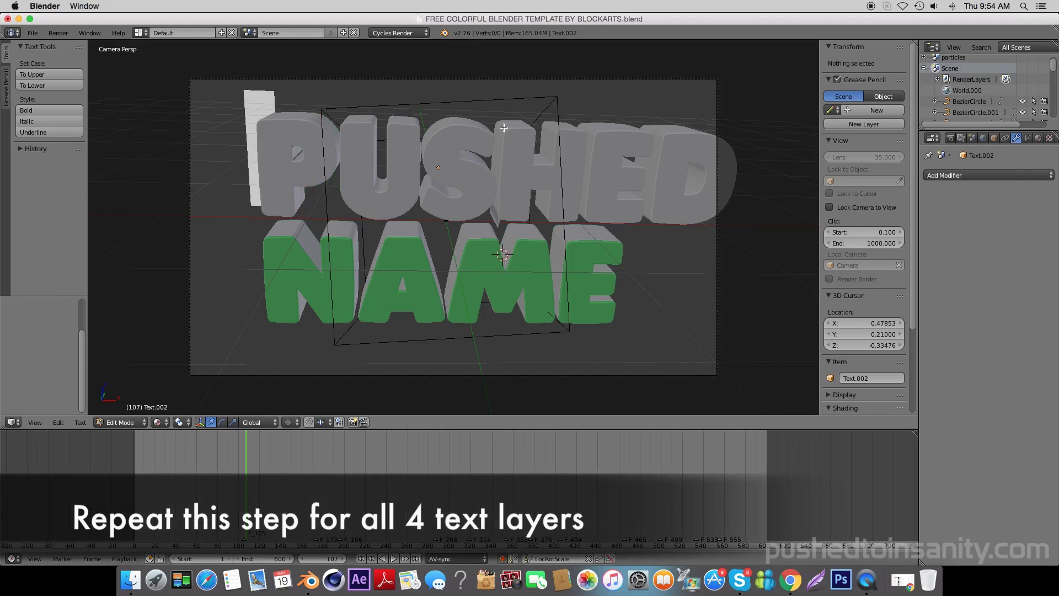
{"action": "type", "text": "PUSHED"}
{"action": "key", "text": "Tab"}
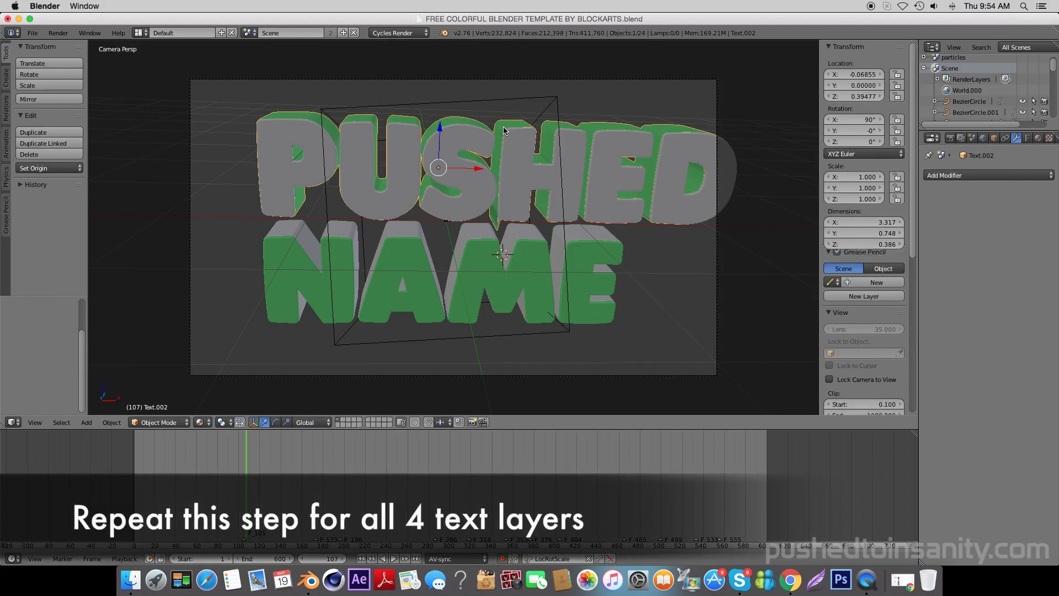
Replace the first NAME text layer with INSANITY.
{"action": "right_click", "coordinate": [338, 256]}
{"action": "key", "text": "Tab"}
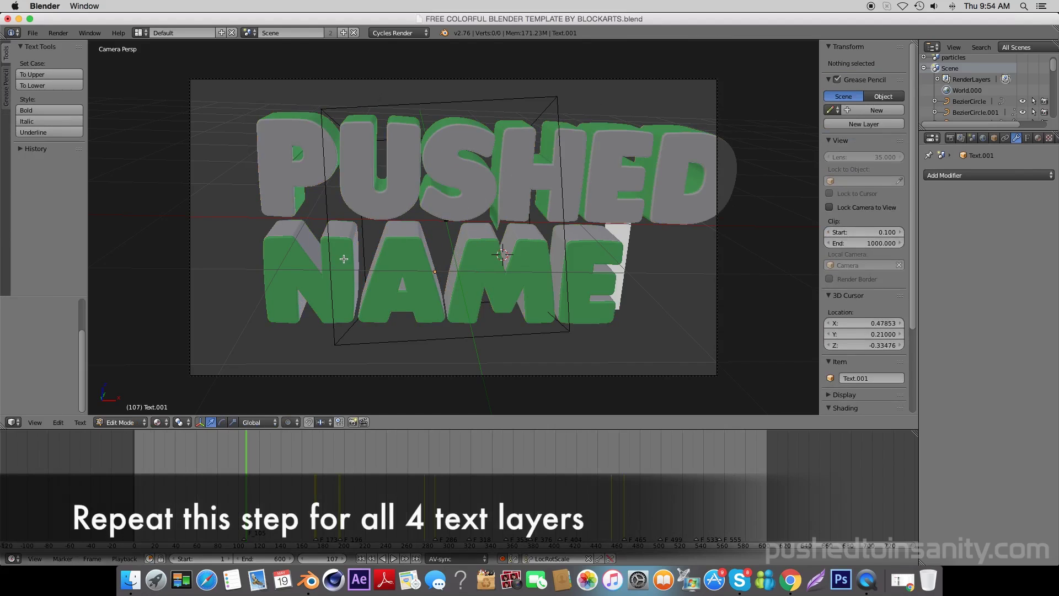
{"action": "key", "text": "BackSpace"}
{"action": "key", "text": "BackSpace"}
{"action": "key", "text": "BackSpace"}
{"action": "key", "text": "BackSpace"}
{"action": "type", "text": "I"}
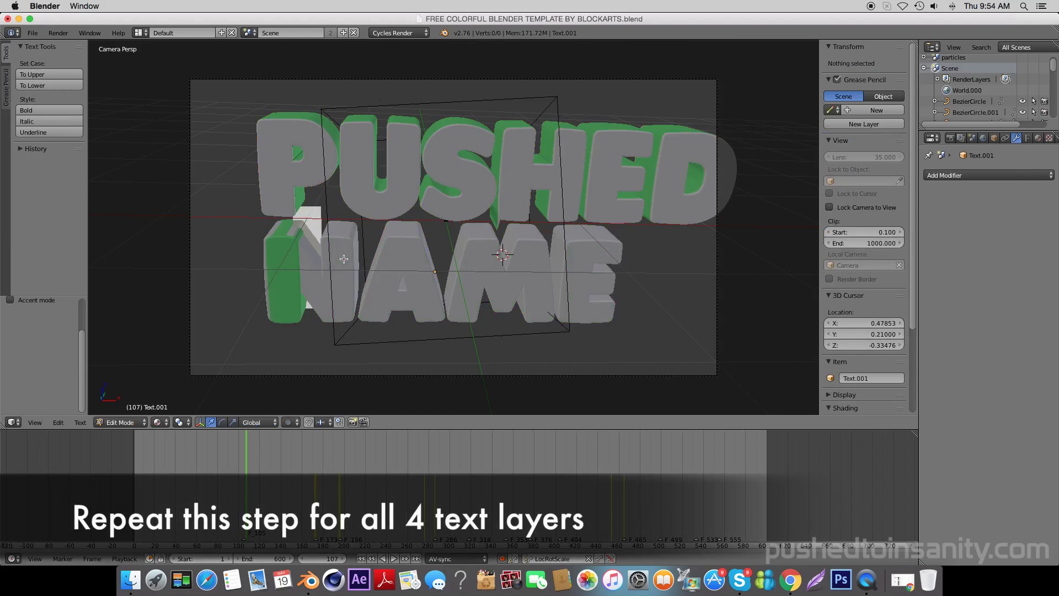
{"action": "type", "text": "NSANITY"}
{"action": "key", "text": "Tab"}
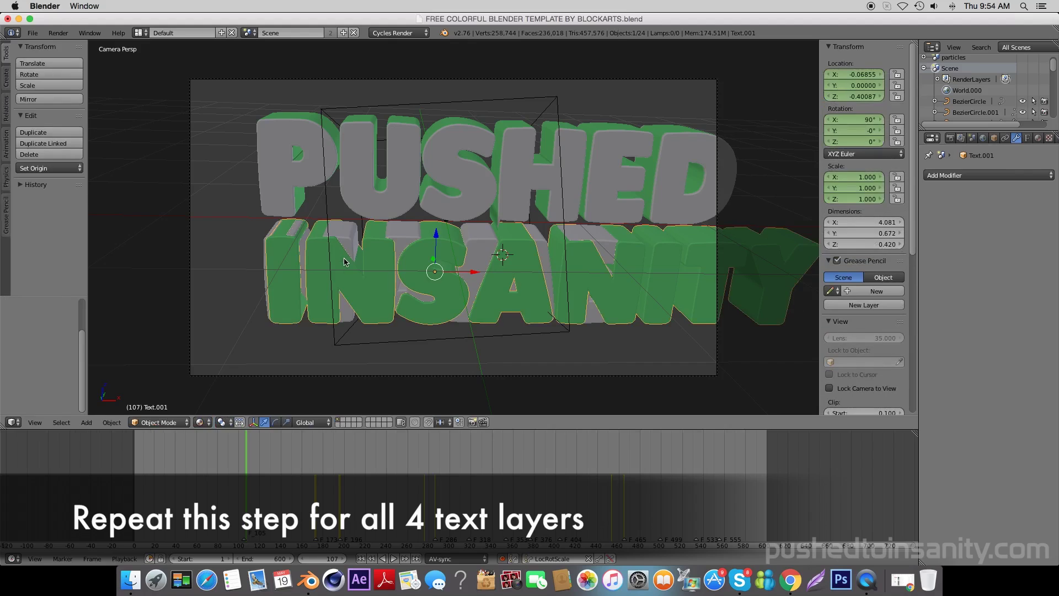
Change the second NAME text layer to INSANITY too.
{"action": "right_click", "coordinate": [474, 250]}
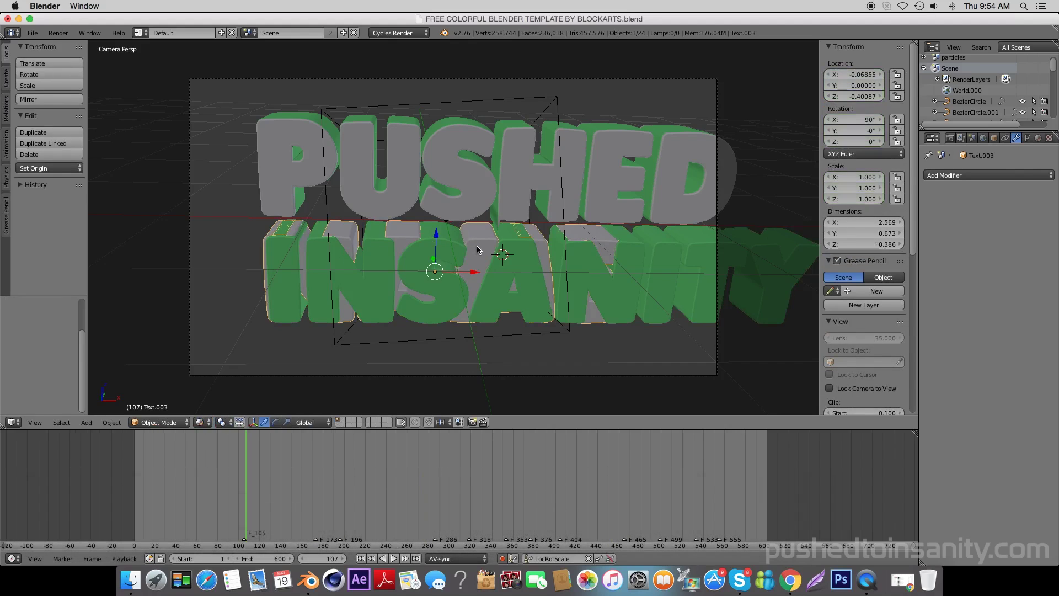
{"action": "key", "text": "Tab"}
{"action": "key", "text": "BackSpace"}
{"action": "key", "text": "BackSpace"}
{"action": "key", "text": "BackSpace"}
{"action": "key", "text": "BackSpace"}
{"action": "type", "text": "I"}
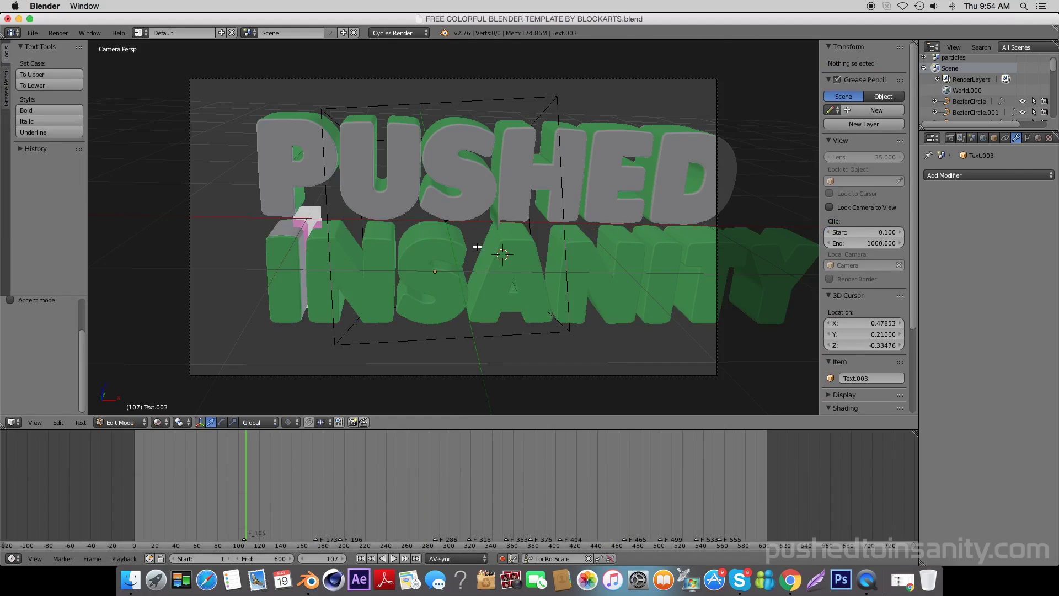
{"action": "type", "text": "NSANITY"}
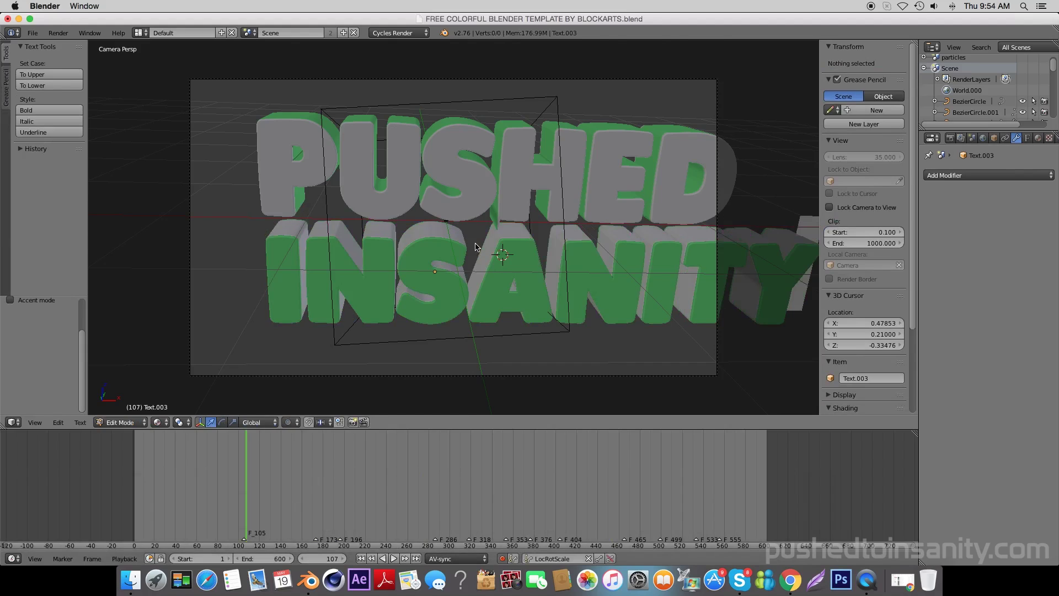
{"action": "key", "text": "Tab"}
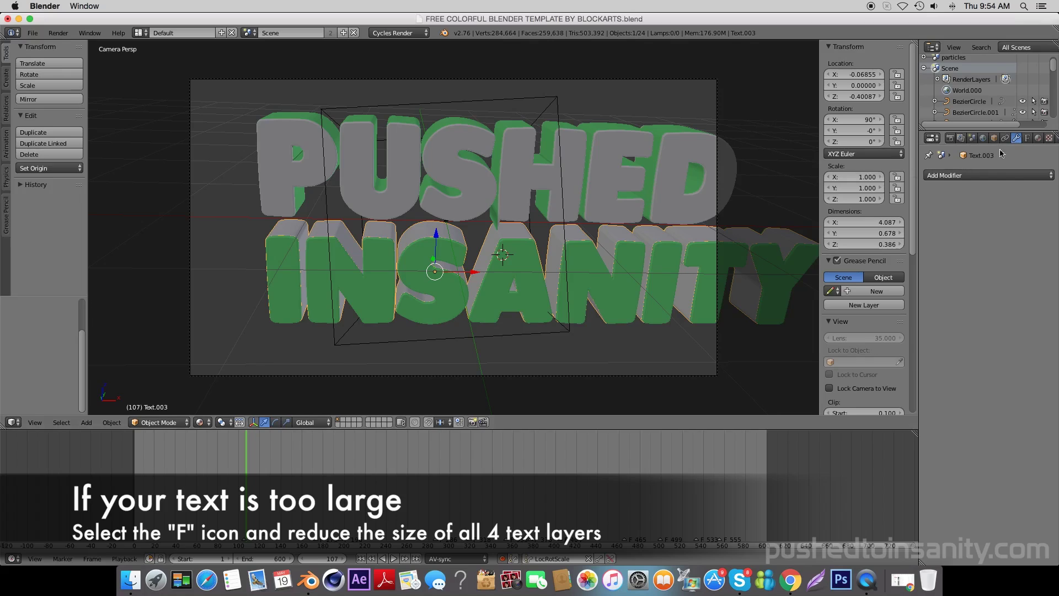
Set both INSANITY text layers to font size 0.8.
{"action": "left_click", "coordinate": [1027, 138]}
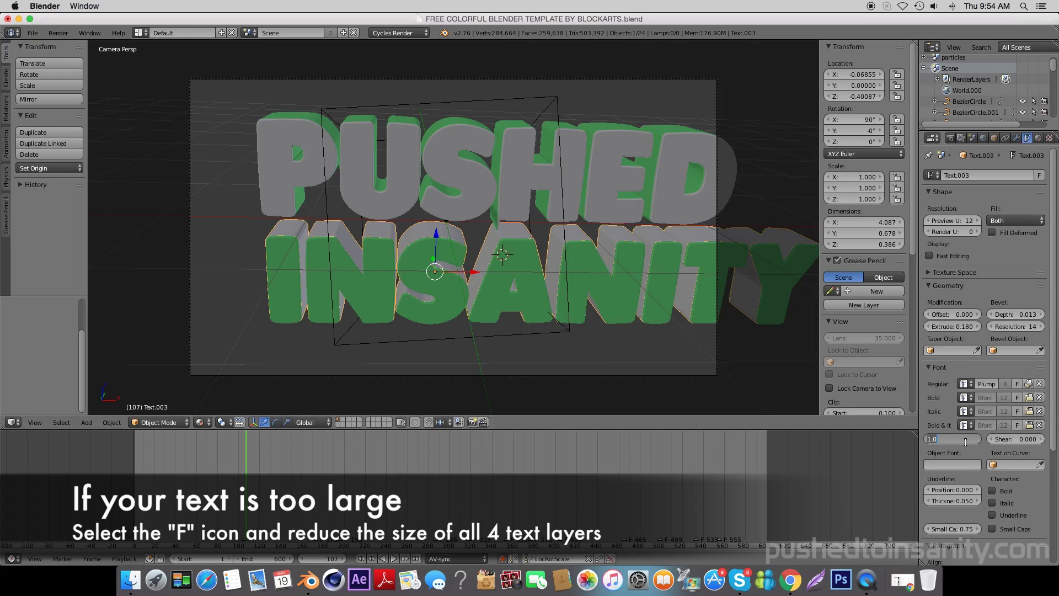
{"action": "key", "text": "Return"}
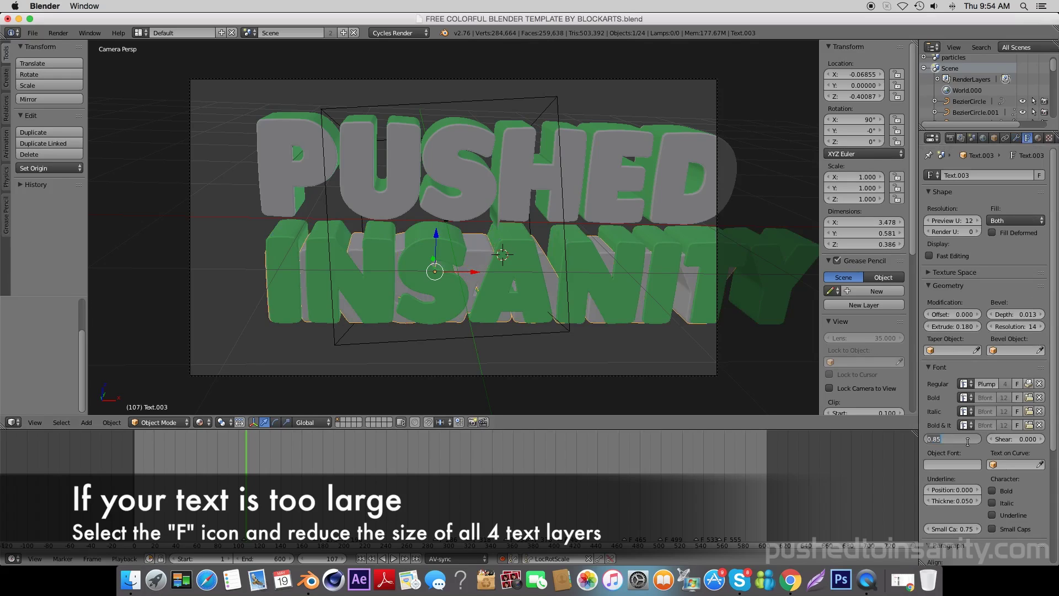
{"action": "type", "text": "8"}
{"action": "key", "text": "Return"}
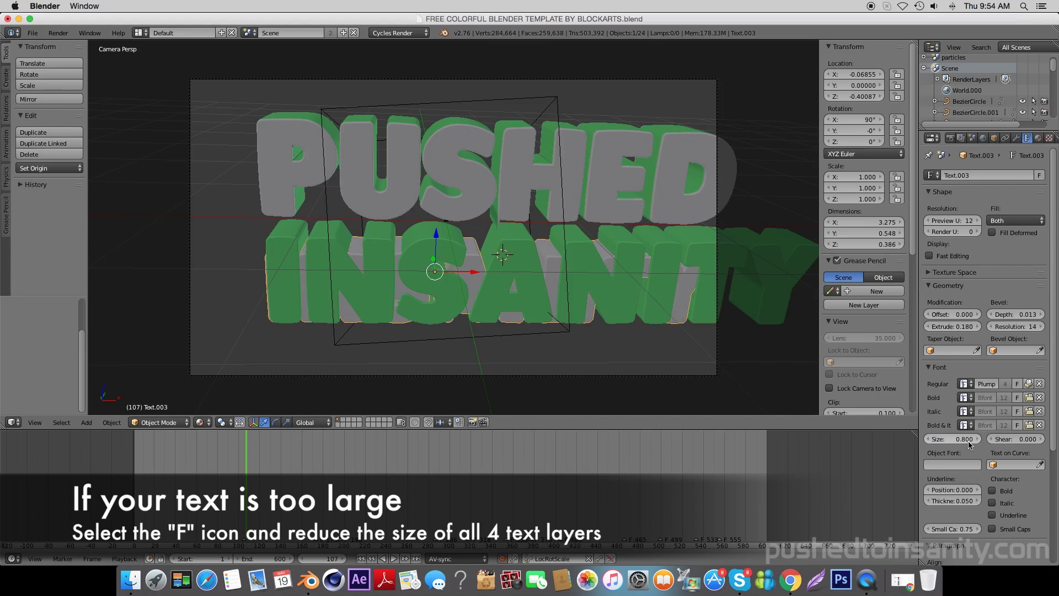
{"action": "right_click", "coordinate": [670, 256]}
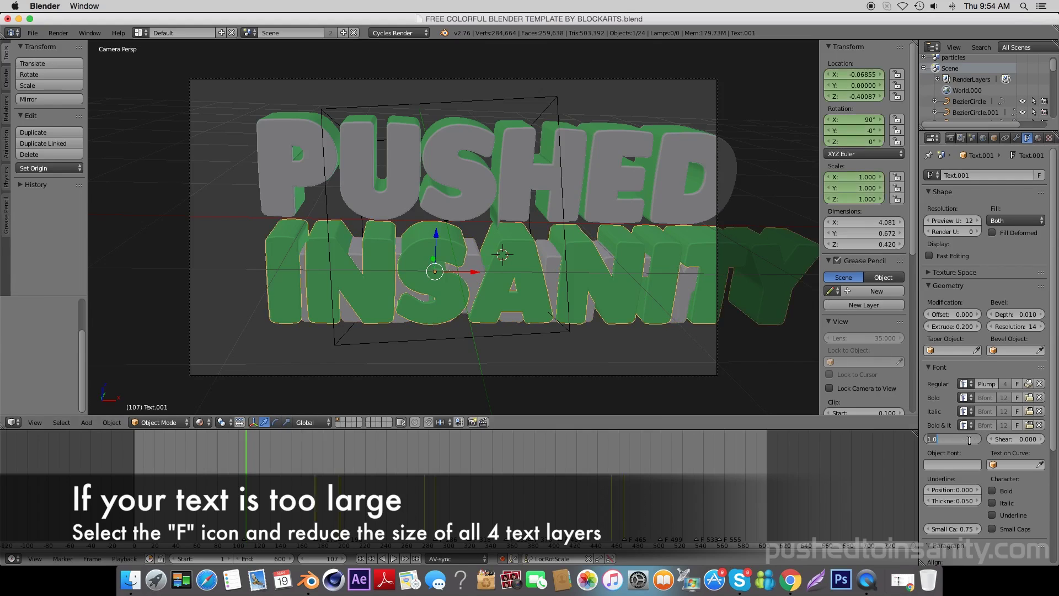
{"action": "type", "text": "8"}
{"action": "key", "text": "Return"}
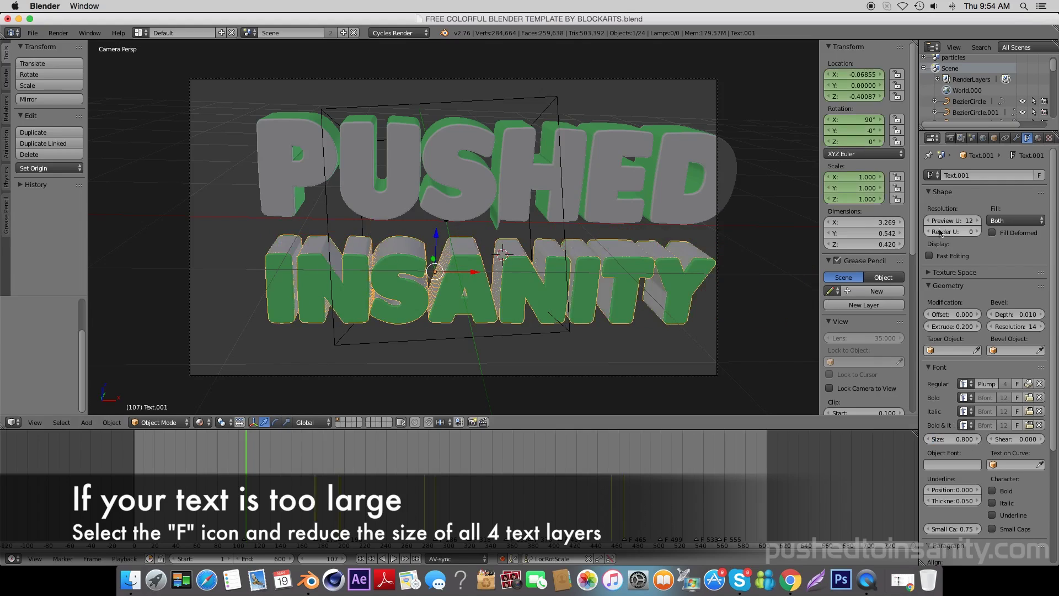
Set the grey and green PUSHED text layers to font size 0.85.
{"action": "right_click", "coordinate": [610, 184]}
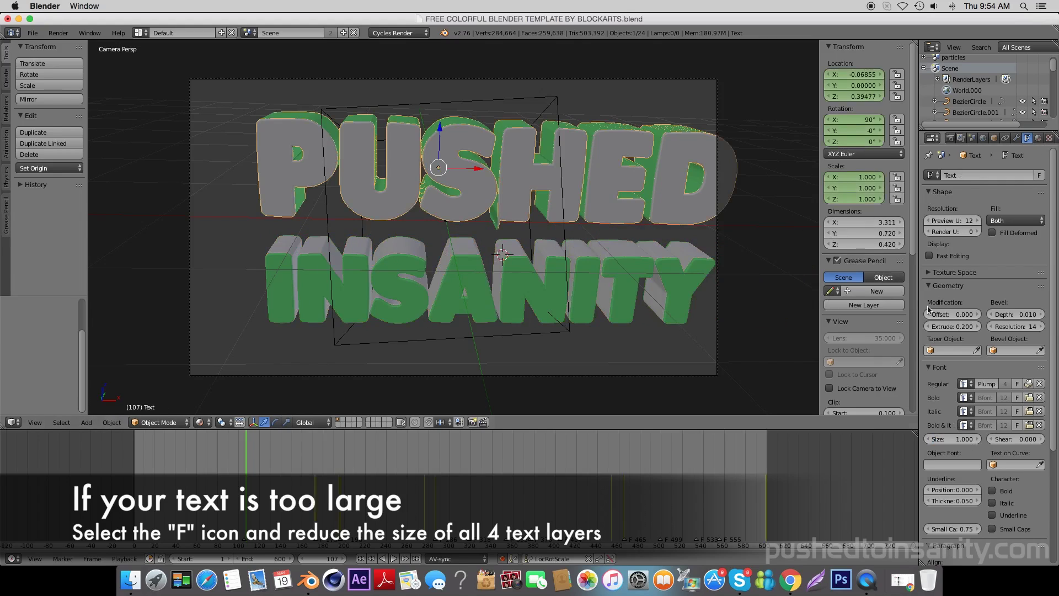
{"action": "left_click", "coordinate": [964, 439]}
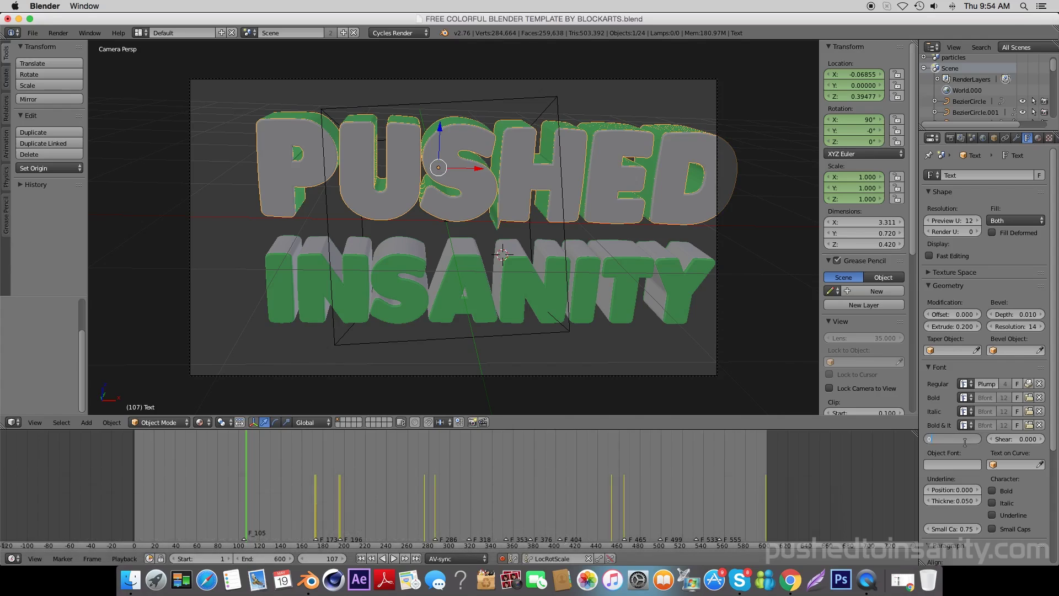
{"action": "type", "text": ".85"}
{"action": "key", "text": "Return"}
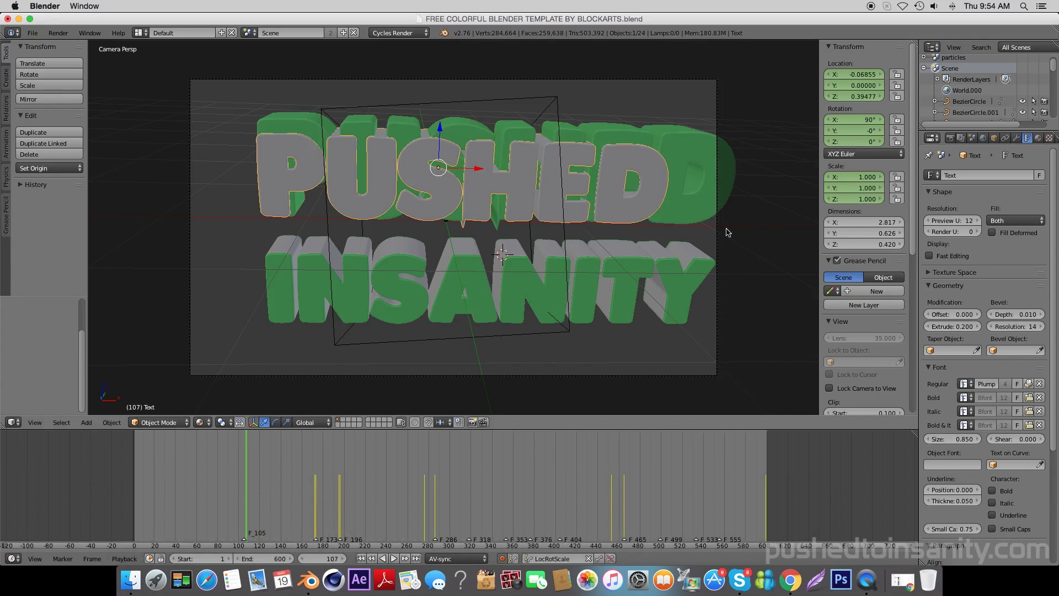
{"action": "right_click", "coordinate": [677, 210]}
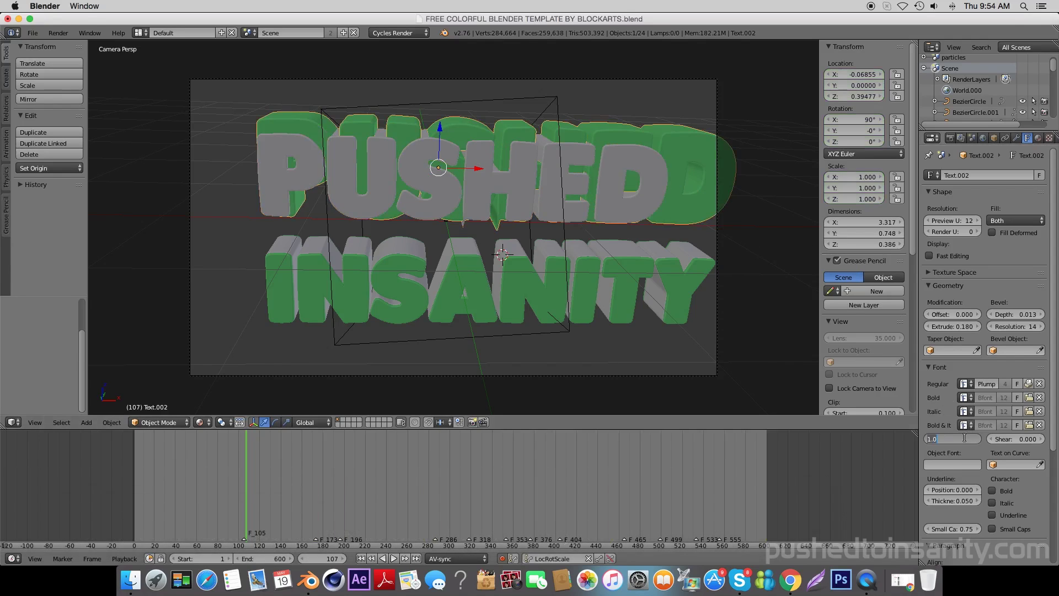
{"action": "key", "text": "Return"}
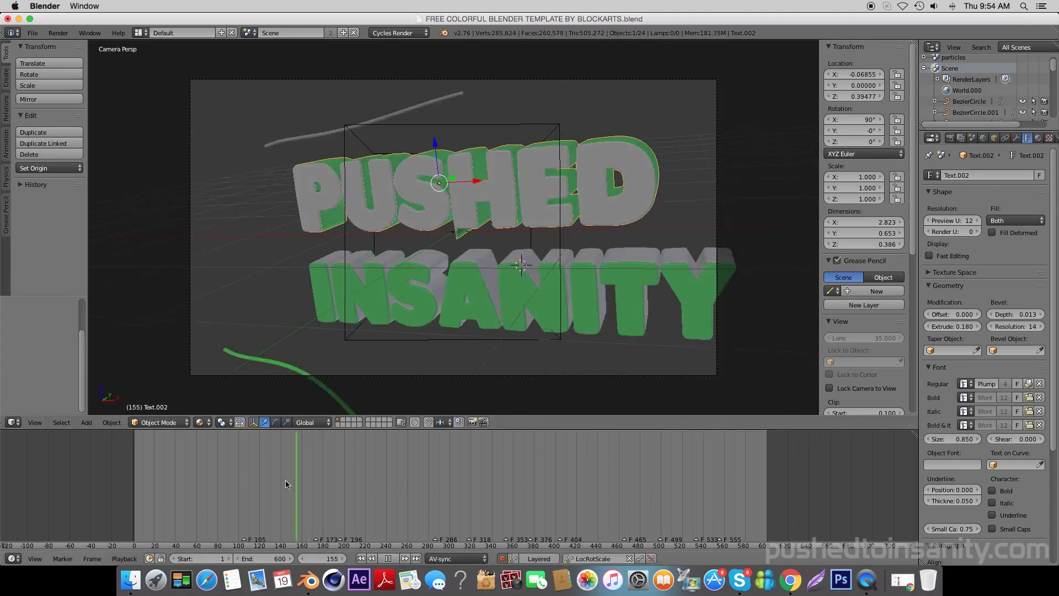
Scrub the animation to frame 559 to preview the resized PUSHED INSANITY title.
{"action": "mouse_move", "coordinate": [288, 484]}
{"action": "left_mouse_down"}
{"action": "mouse_move", "coordinate": [133, 480]}
{"action": "mouse_move", "coordinate": [736, 477]}
{"action": "mouse_move", "coordinate": [723, 479]}
{"action": "left_mouse_up"}
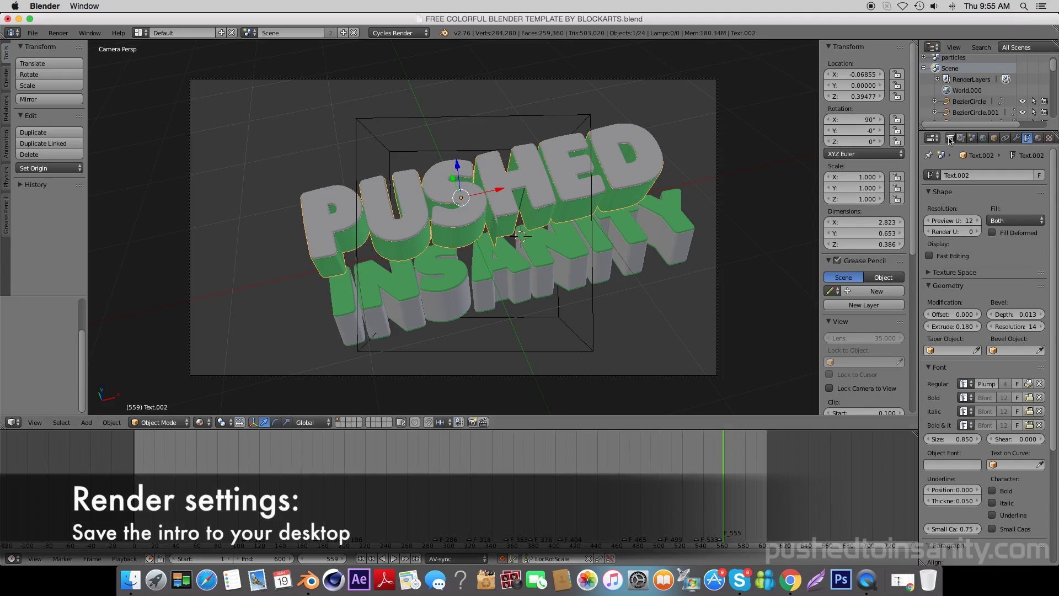
Set the render output folder to the Desktop with the file name '3D Sync Intro'.
{"action": "left_click", "coordinate": [950, 139]}
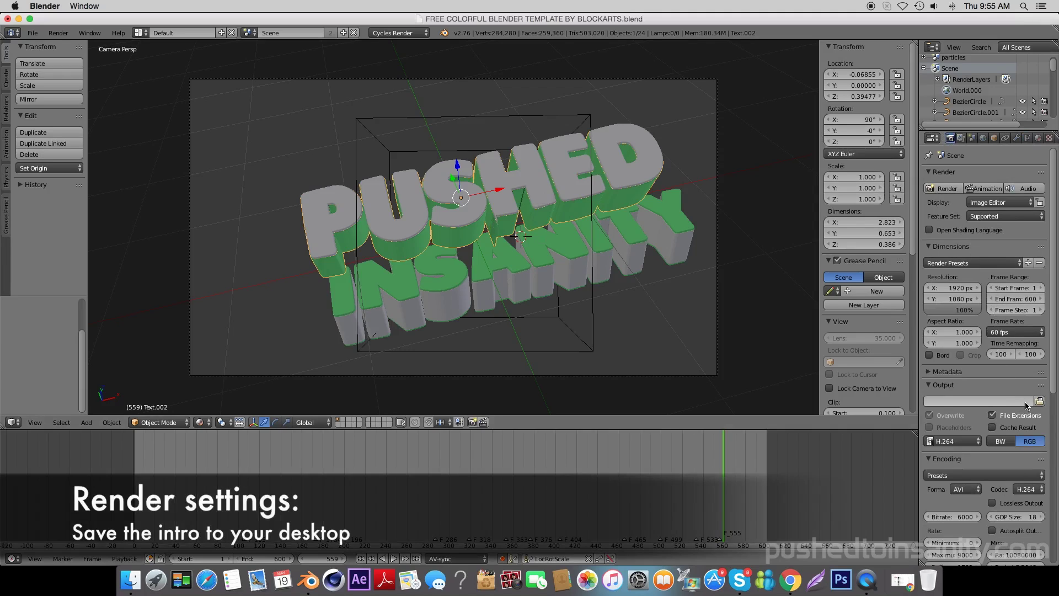
{"action": "left_click", "coordinate": [1044, 402]}
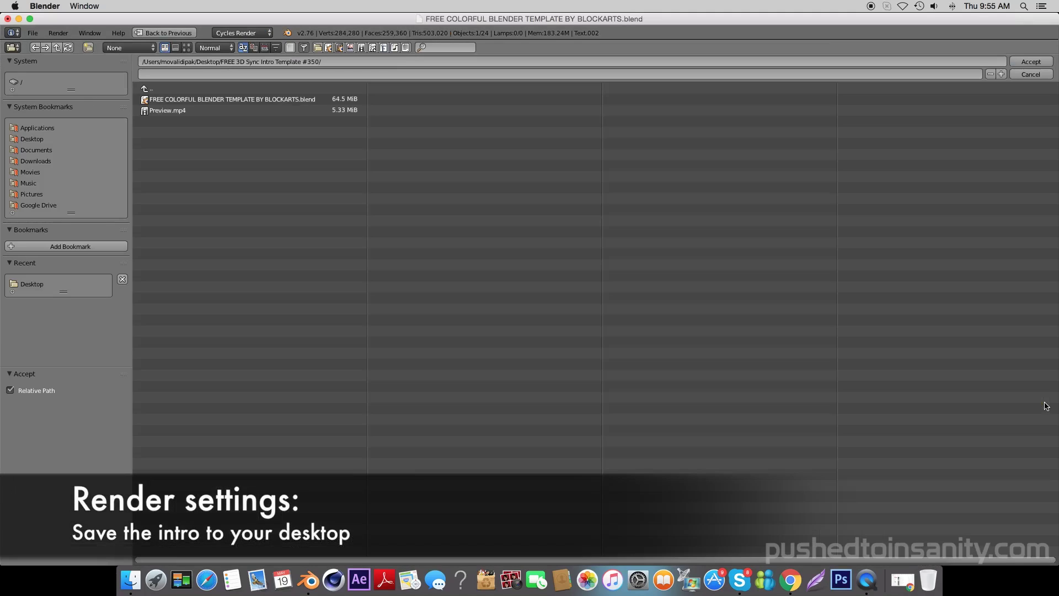
{"action": "left_click", "coordinate": [44, 139]}
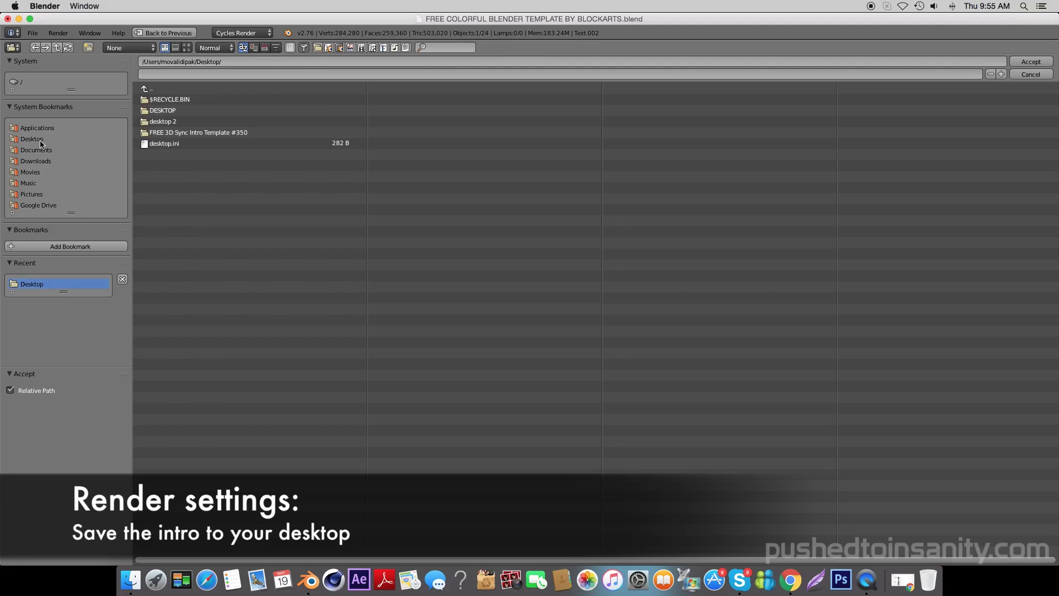
{"action": "left_click", "coordinate": [201, 77]}
Accept the Desktop output path and switch the output to QuickTime with AAC audio.
{"action": "left_click", "coordinate": [1021, 63]}
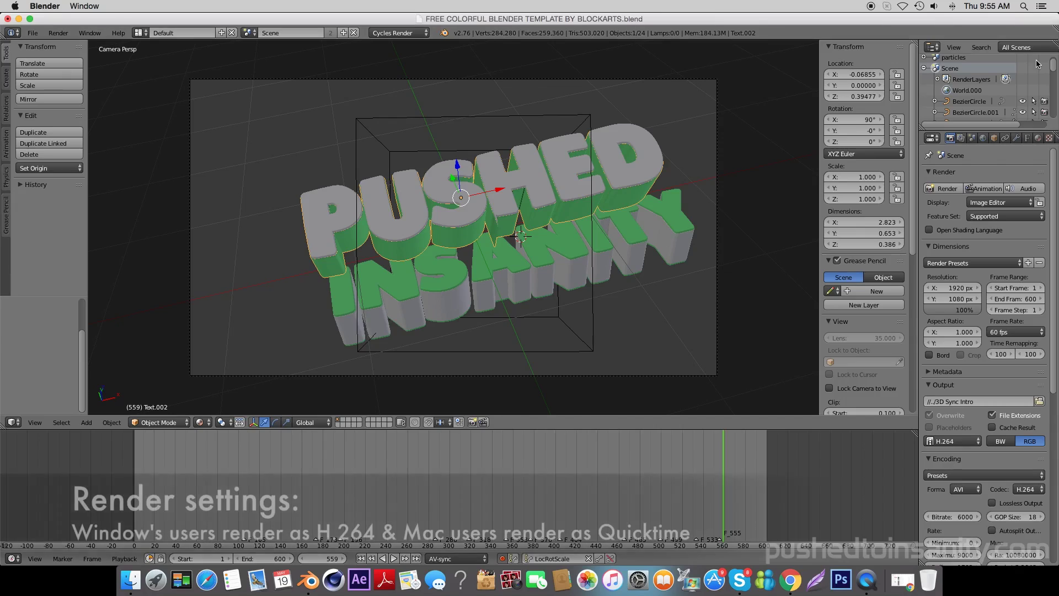
{"action": "left_click", "coordinate": [970, 442]}
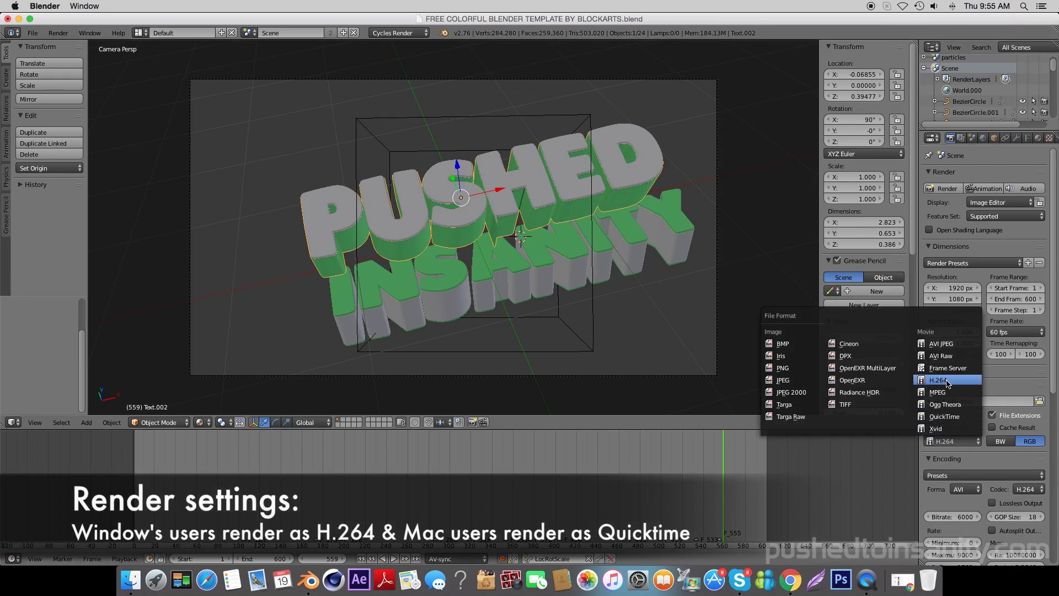
{"action": "left_click", "coordinate": [960, 417]}
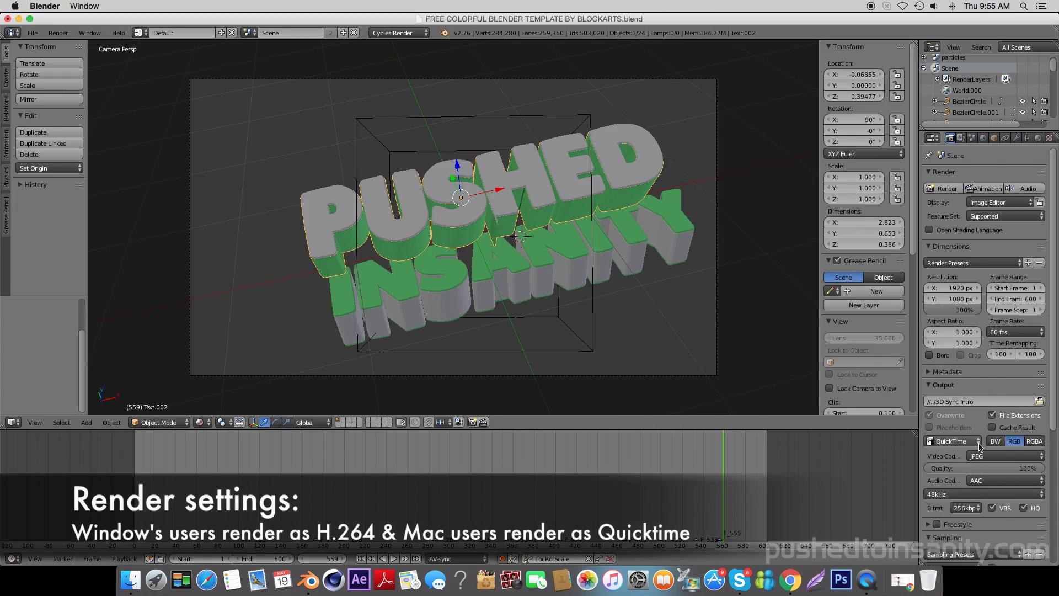
{"action": "left_click", "coordinate": [1012, 483]}
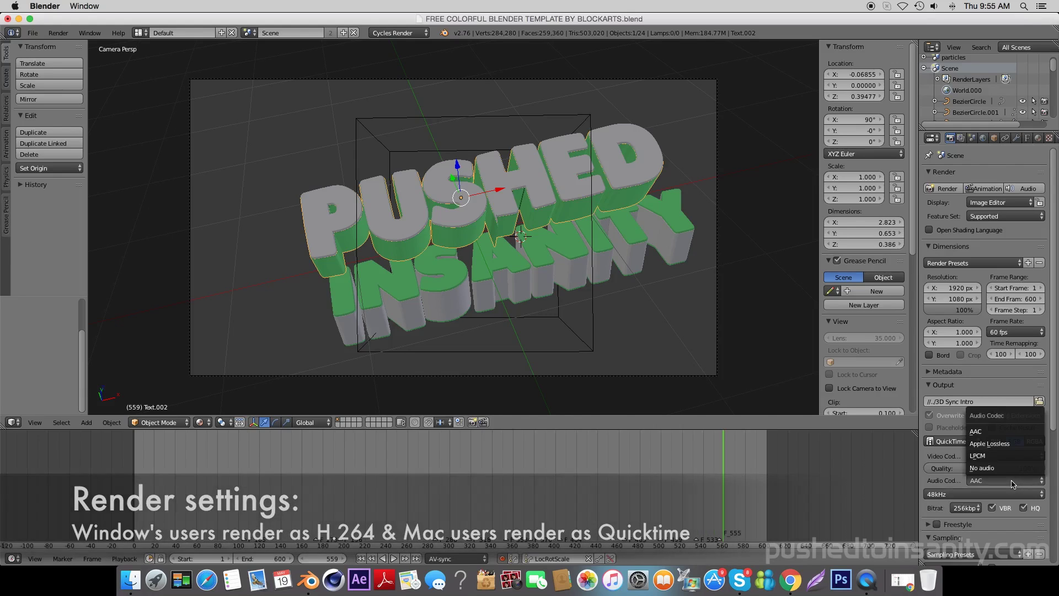
{"action": "left_click", "coordinate": [987, 433]}
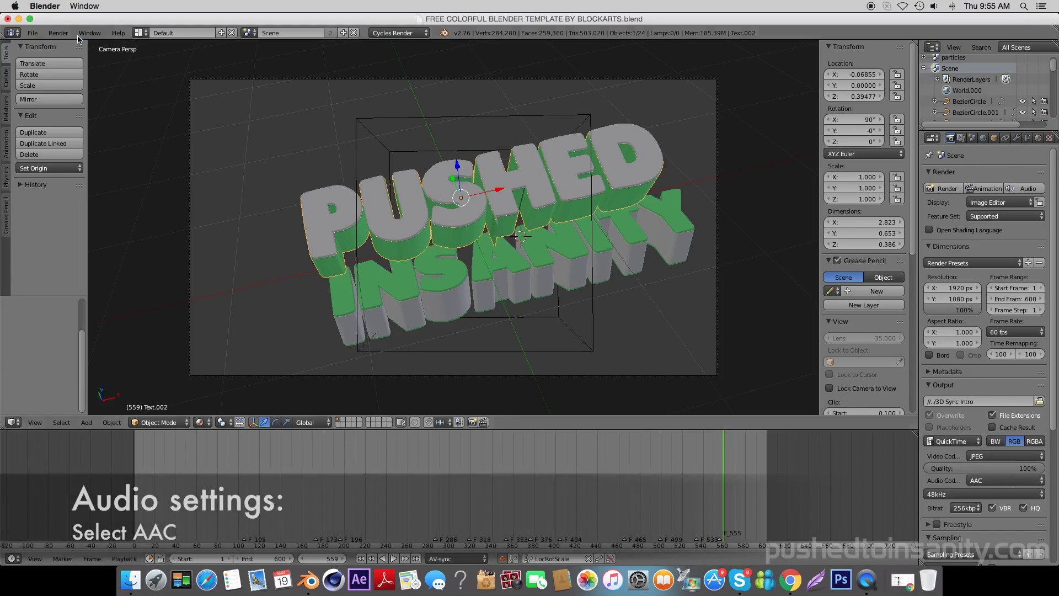
Render the full animation with Render > Render Animation.
{"action": "left_click", "coordinate": [58, 32]}
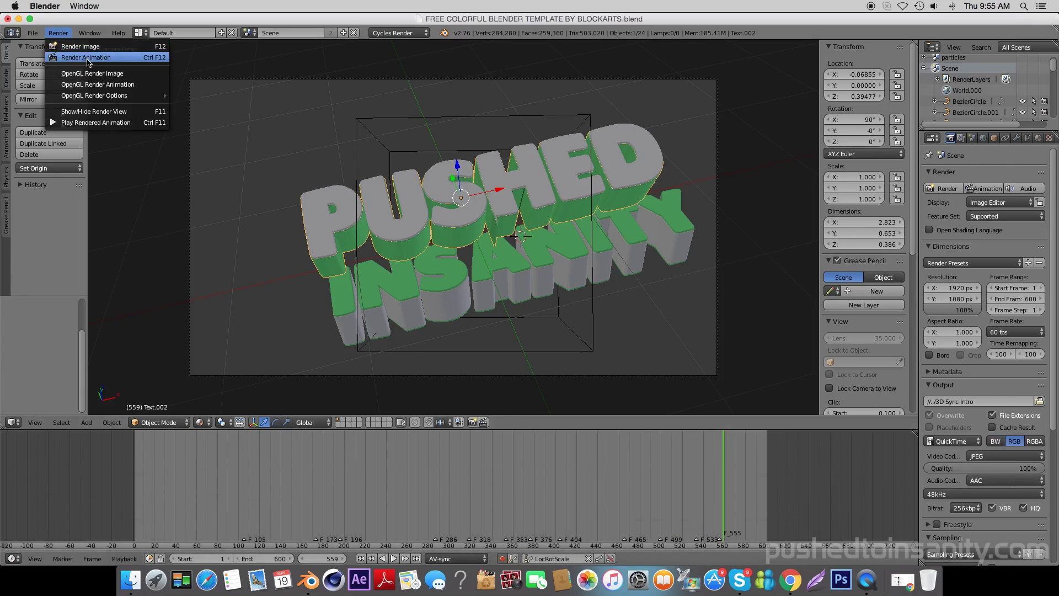
{"action": "left_click", "coordinate": [85, 57]}
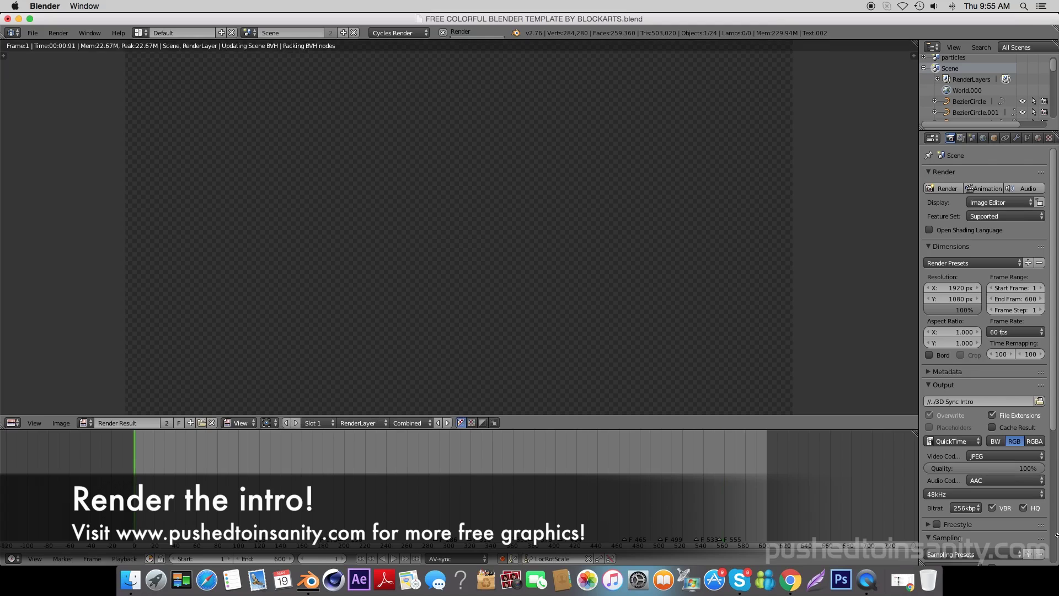